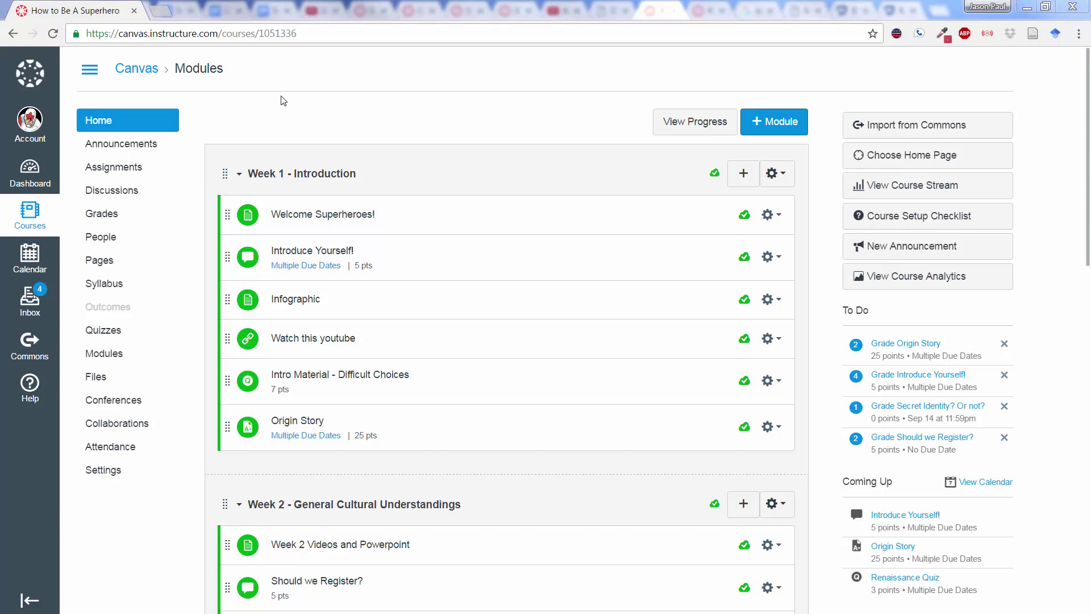
From the course home, open View Course Analytics and scan the Activity by Date, Submissions and Grades charts.
left_click(107, 123)
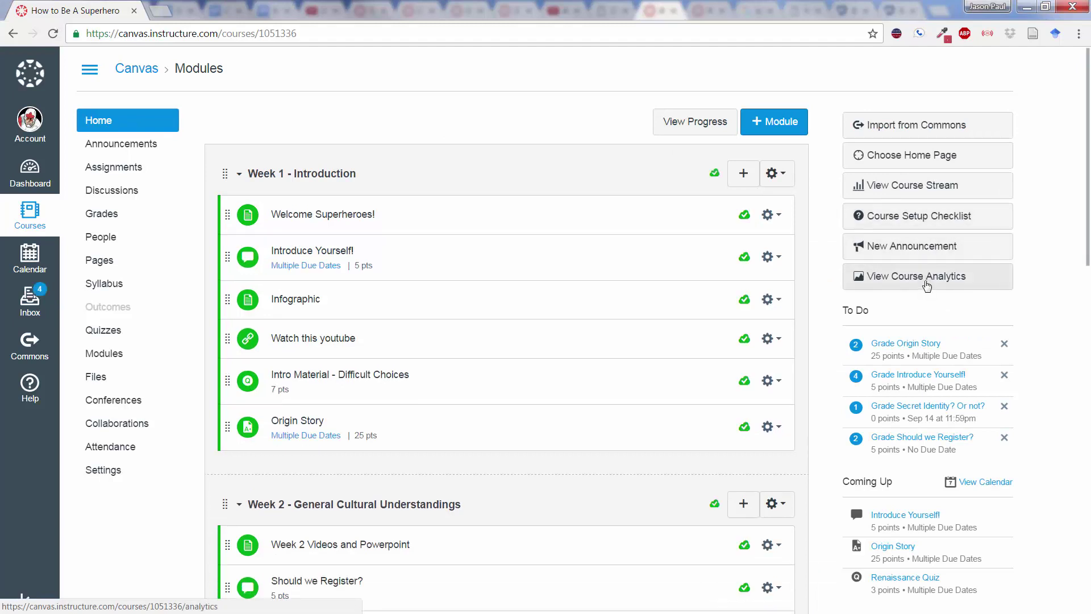
left_click(927, 286)
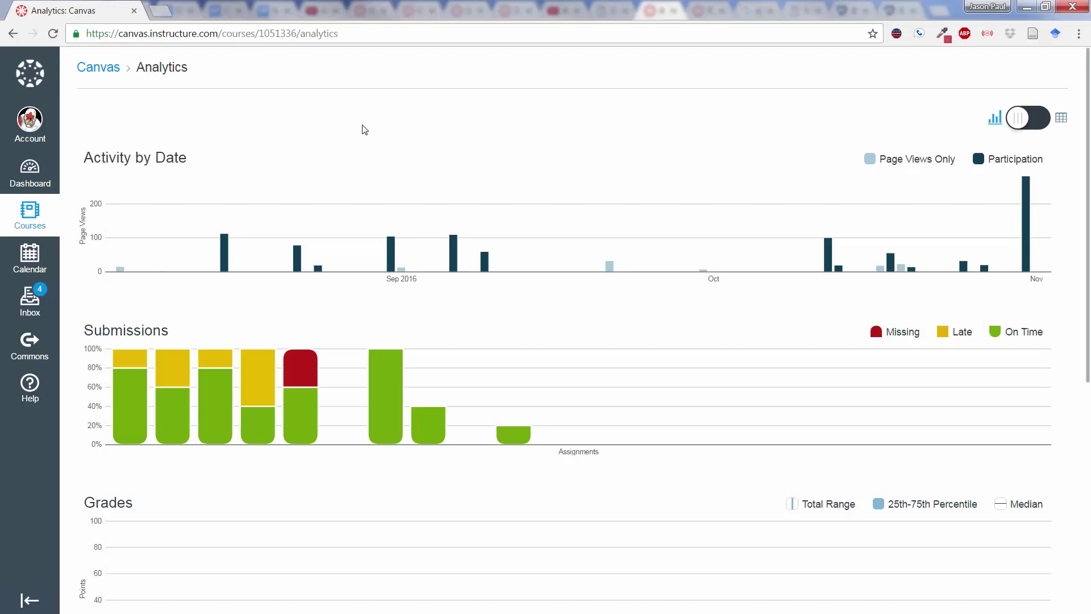
scroll(679, 281, "down", 2)
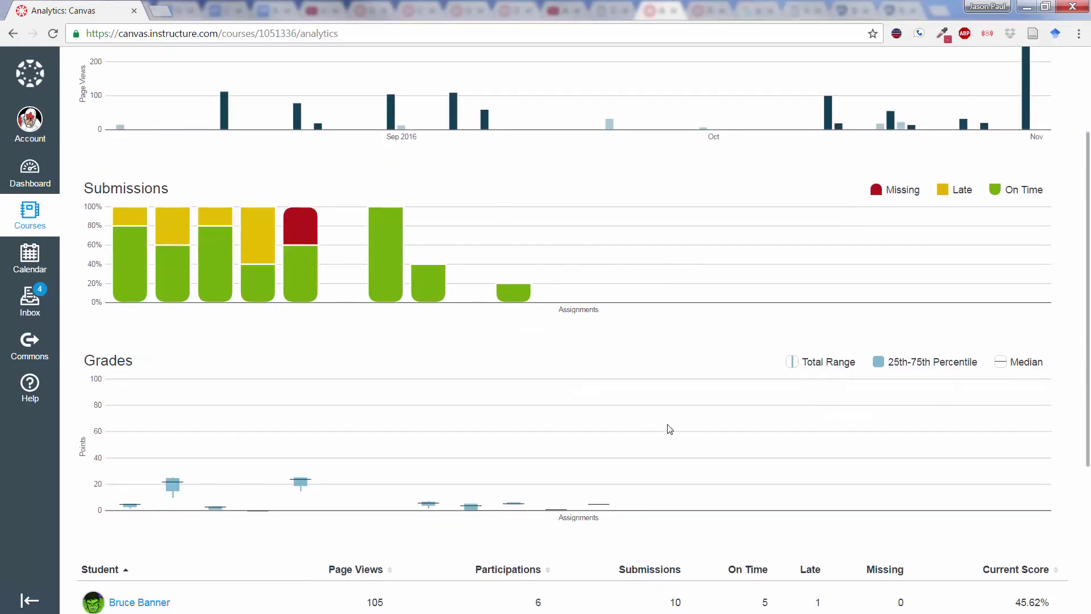
scroll(669, 428, "up", 3)
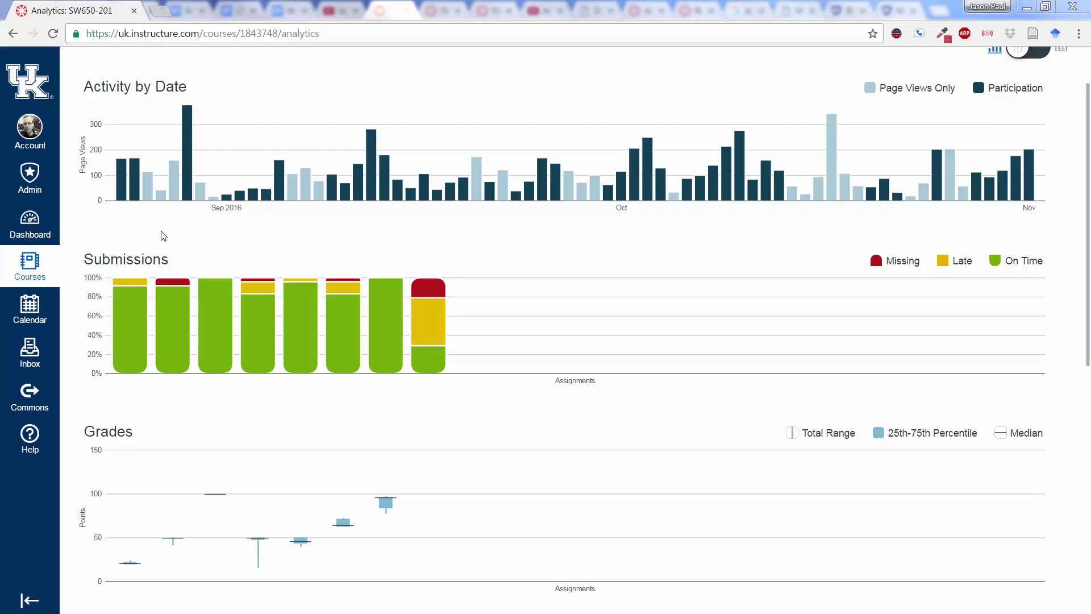
Check the larger course's Submissions chart: Assignment 1, due Sep 5, 2016, was 91.7% on time and 8.3% late.
mouse_move(164, 200)
mouse_move(123, 356)
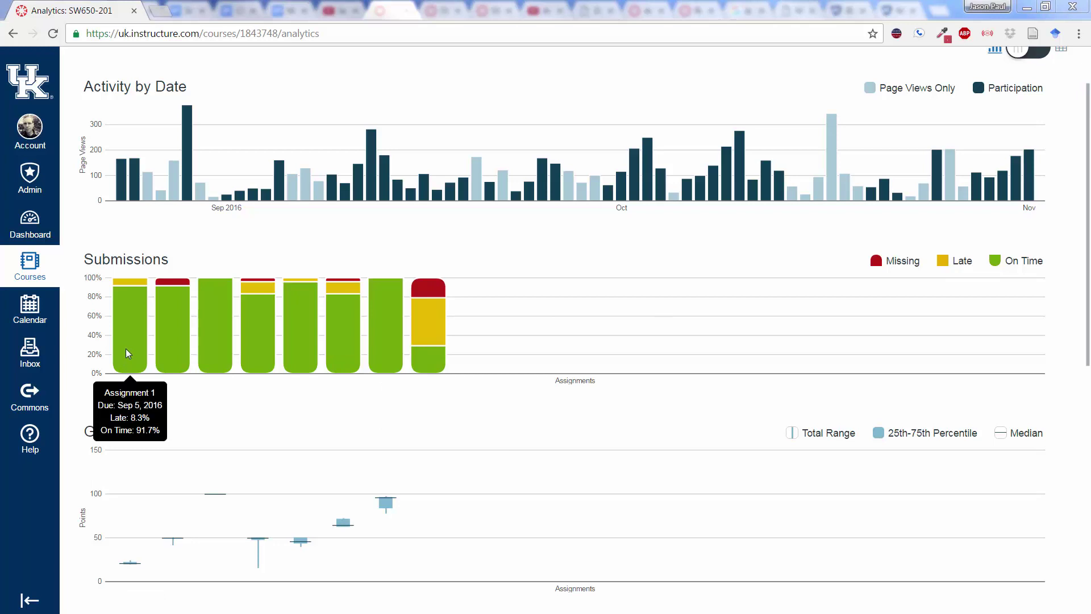
mouse_move(172, 352)
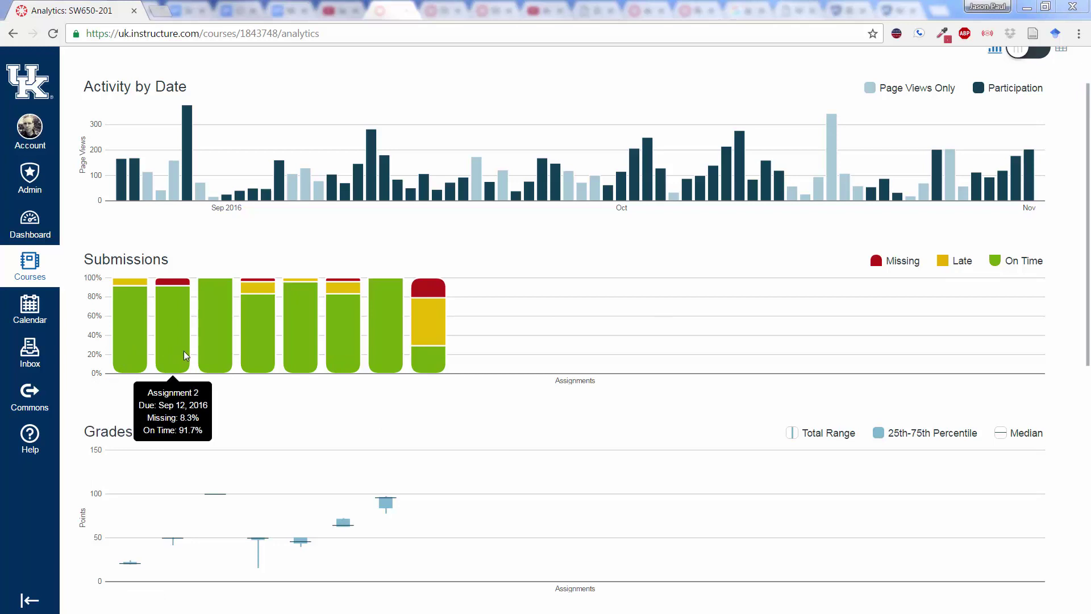
mouse_move(269, 353)
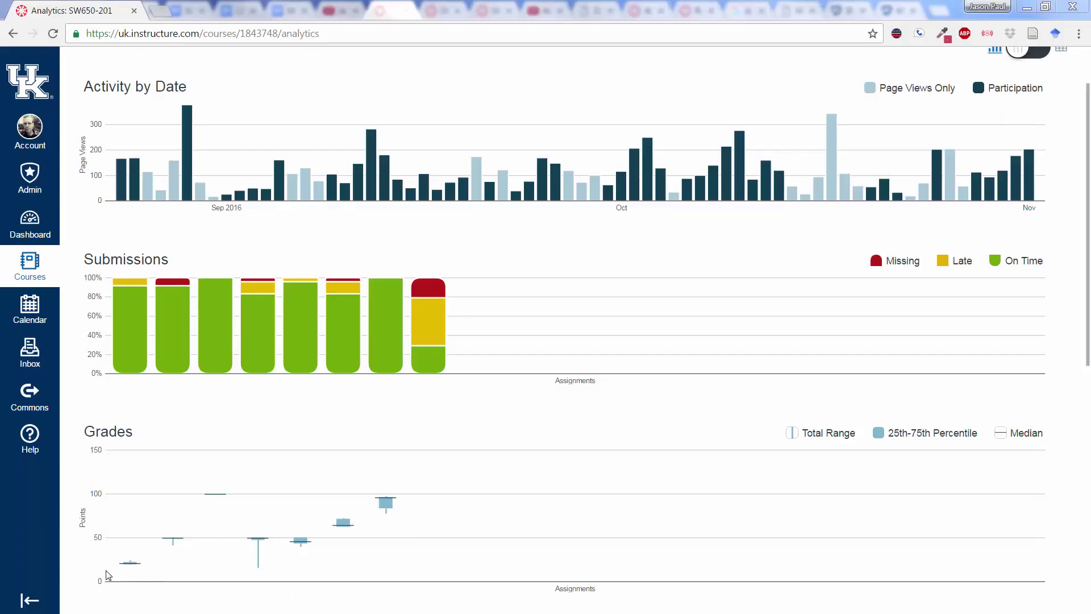
Read the high, median and low values in the larger course's Grades box plots, then return to the smaller course's analytics.
mouse_move(136, 569)
mouse_move(138, 480)
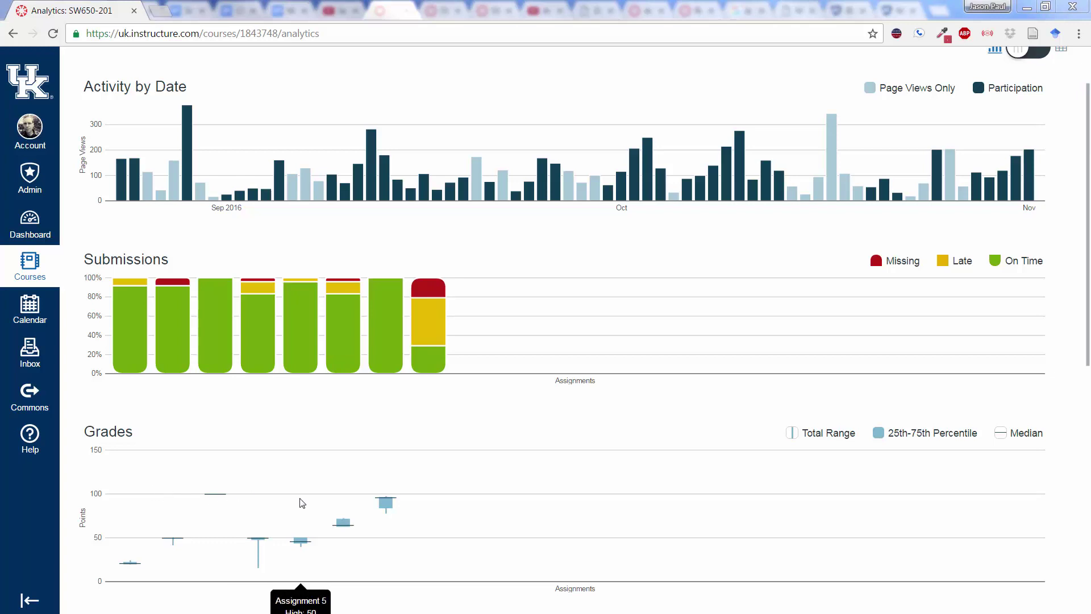
mouse_move(222, 498)
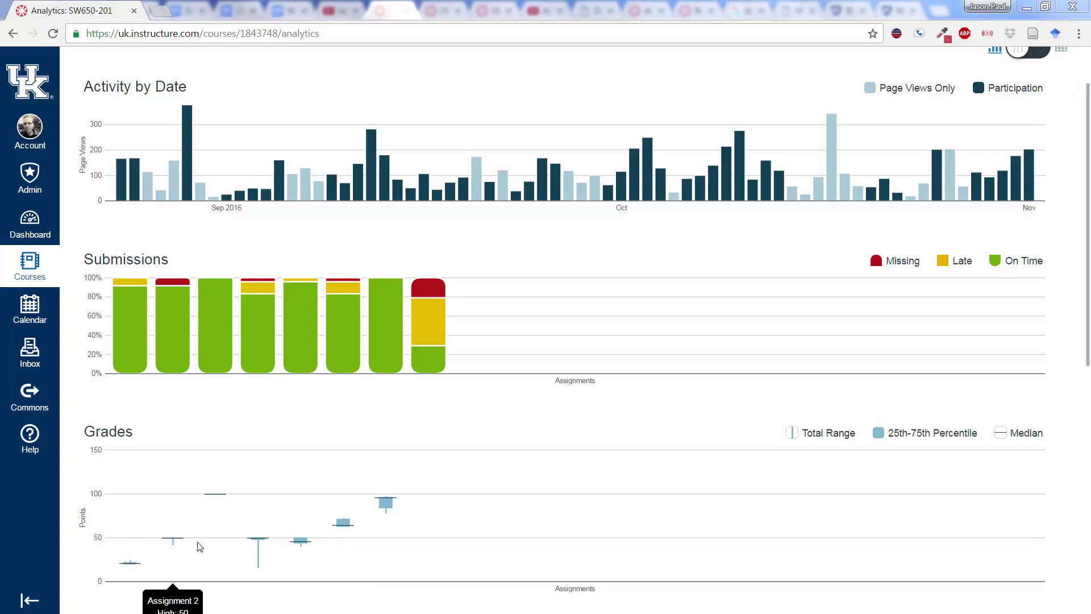
scroll(138, 520, "down", 1)
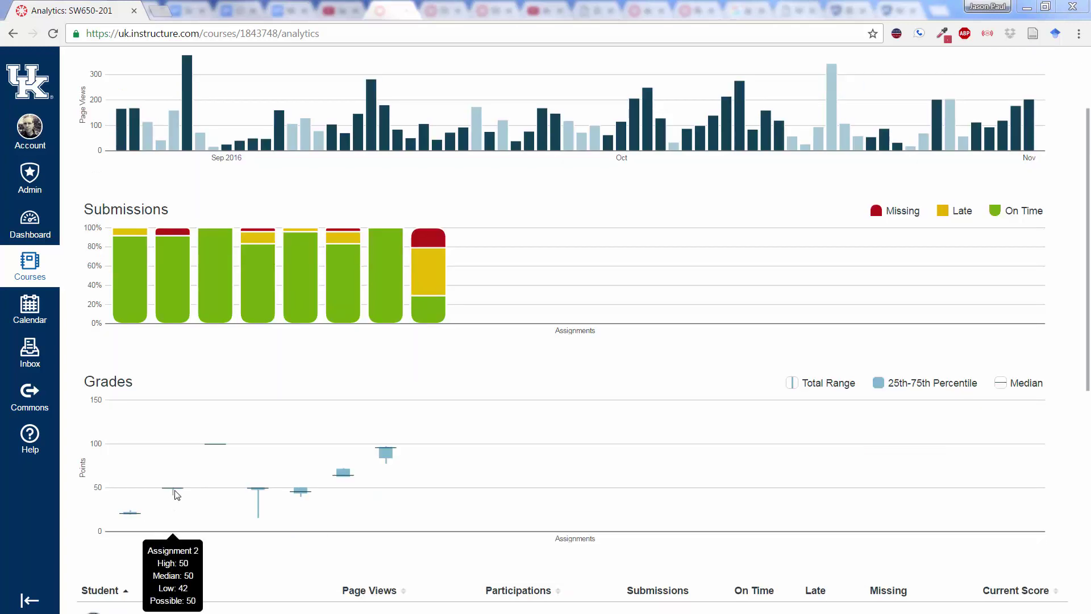
mouse_move(259, 503)
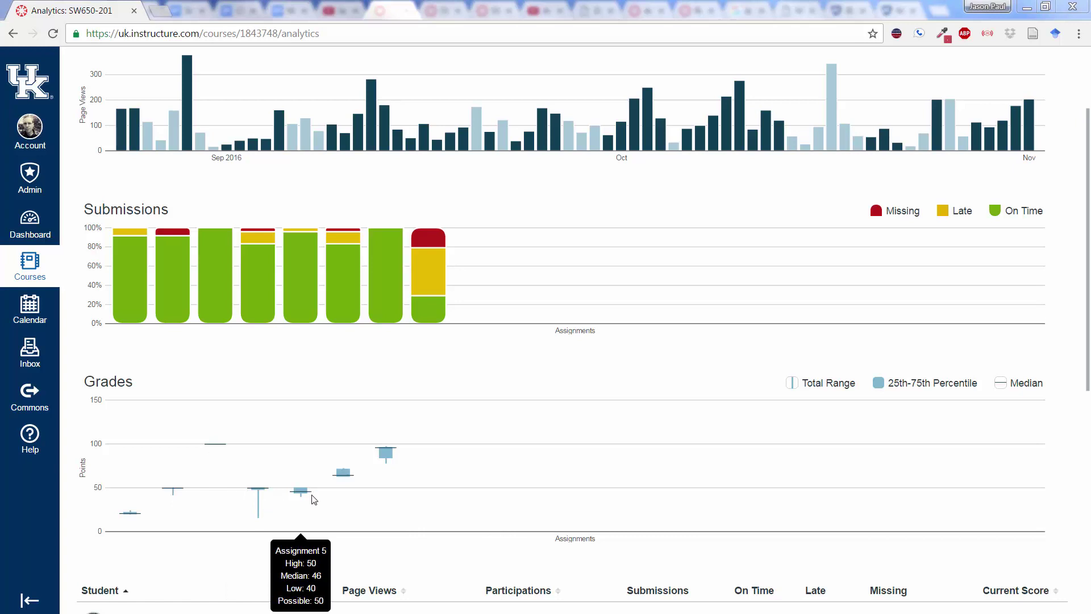
mouse_move(389, 470)
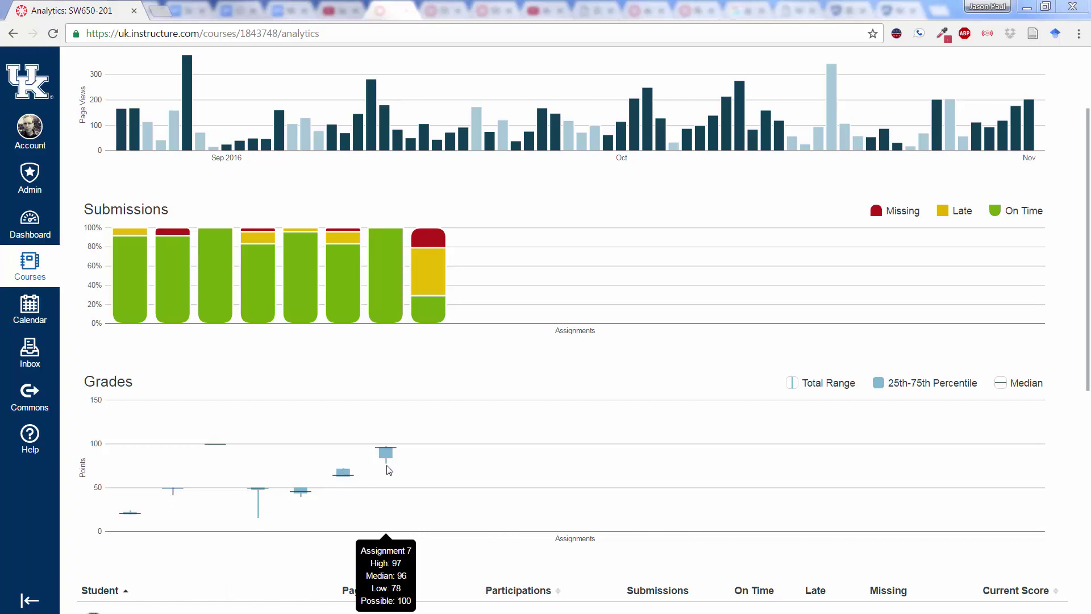
mouse_move(308, 515)
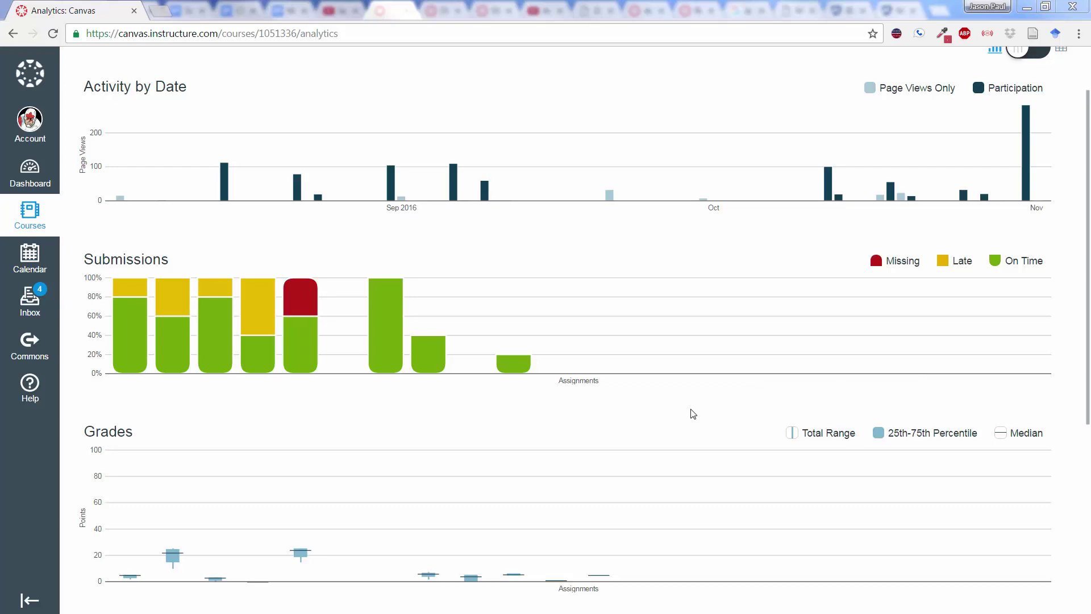
Sort the student table by Current Score, highest first, from 99.09% down to 45.62%.
scroll(638, 439, "down", 3)
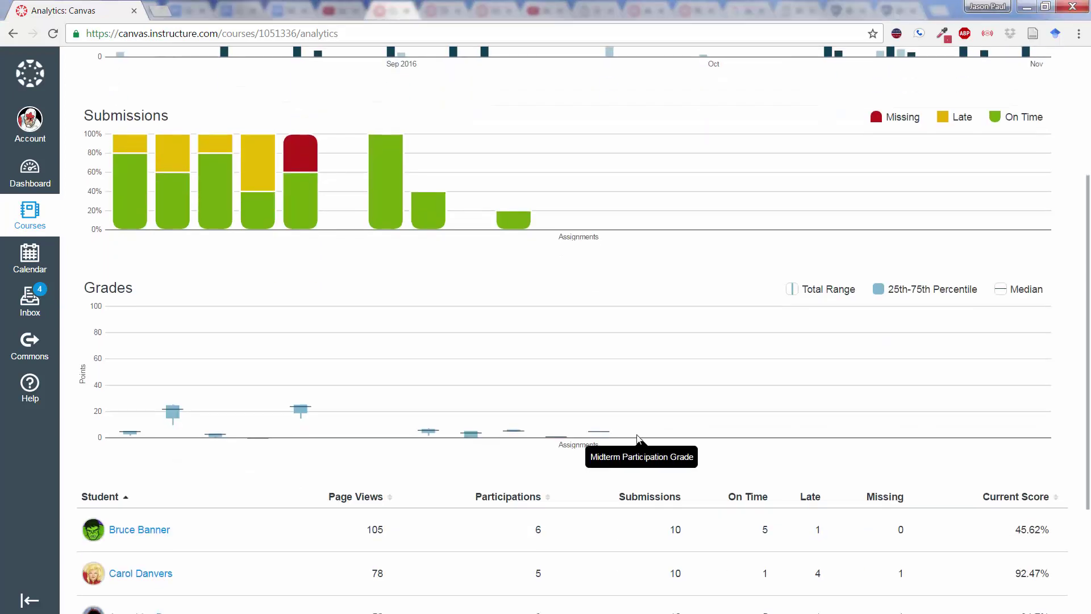
scroll(639, 438, "down", 3)
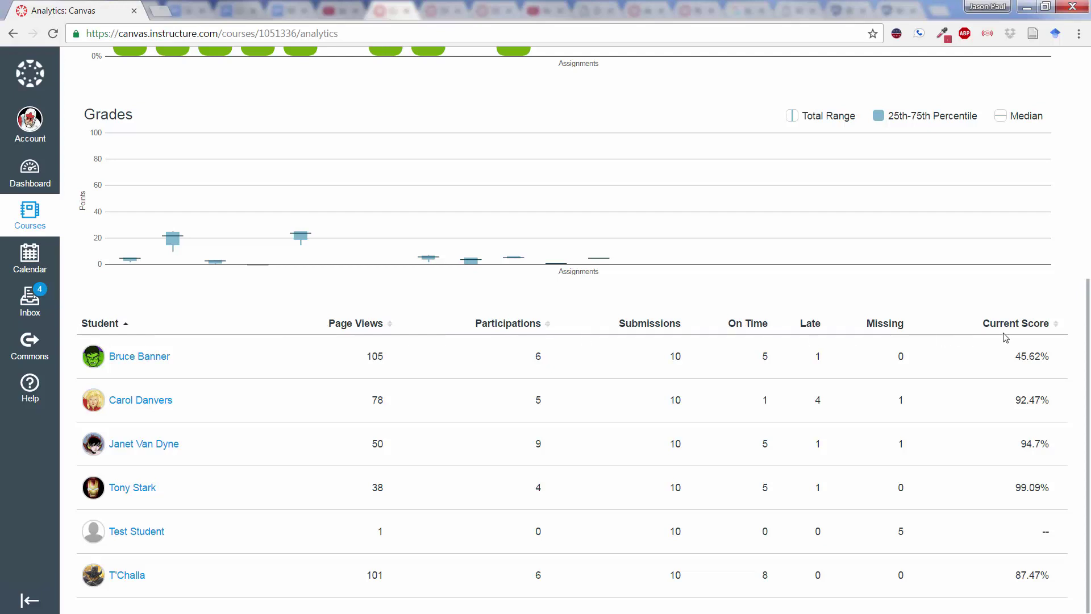
left_click(1044, 330)
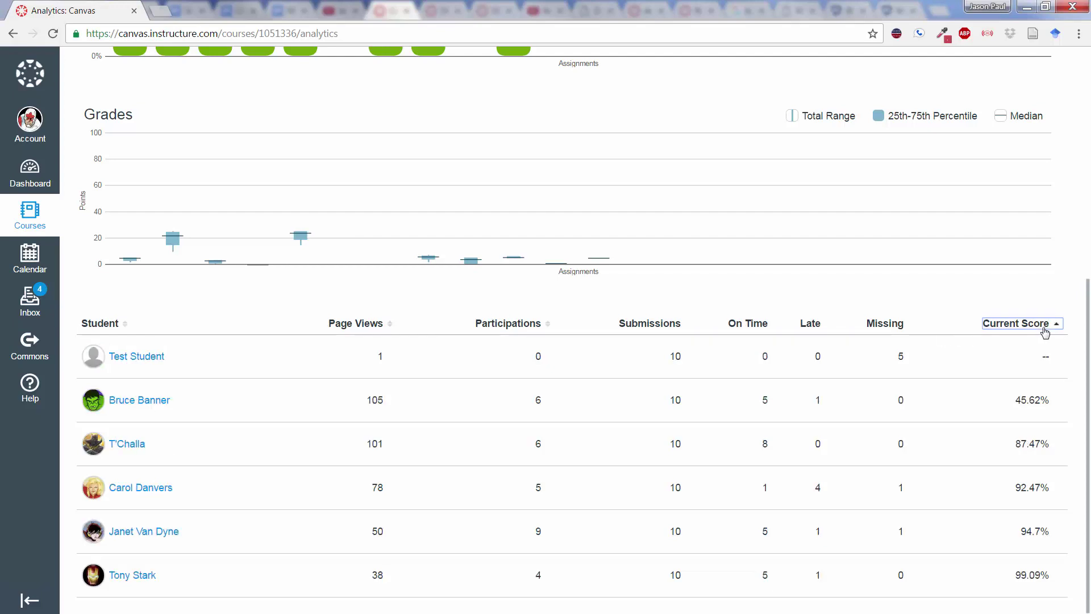
left_click(1045, 332)
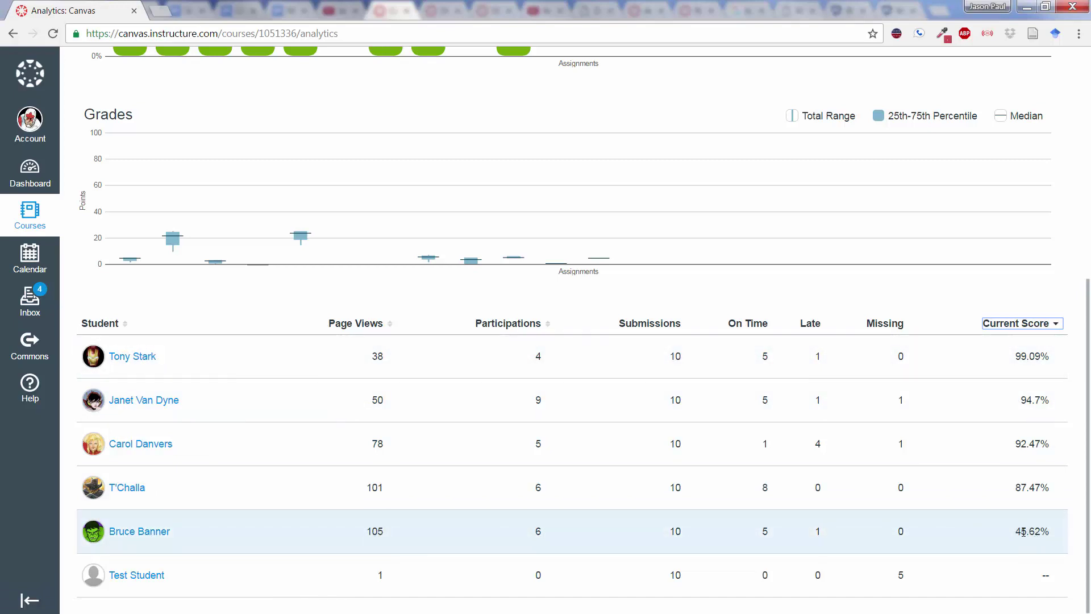
Open the analytics page of the student with a 45.62% current score.
left_click(140, 534)
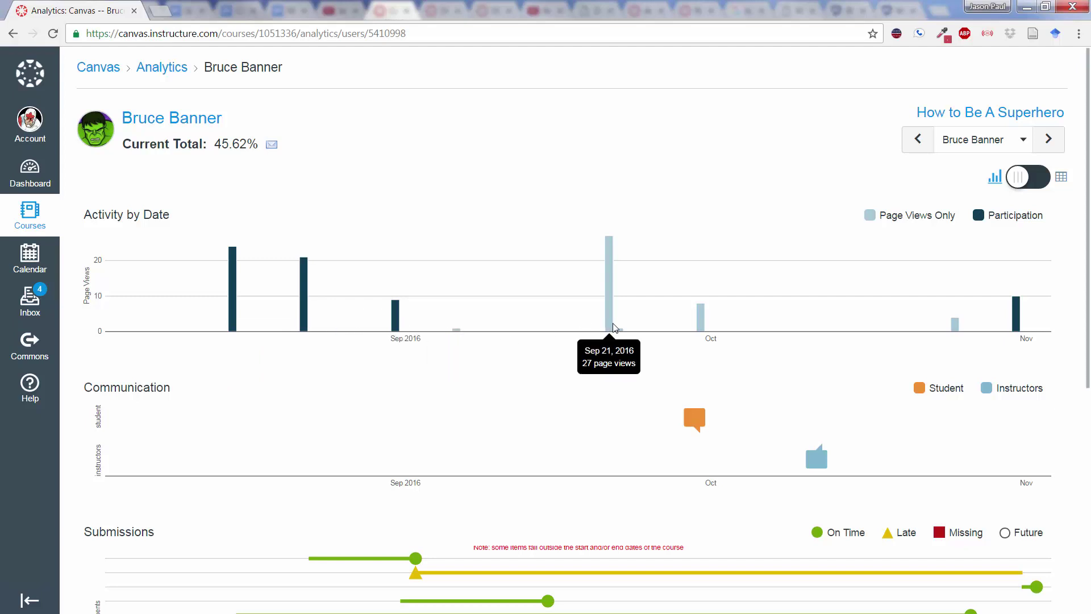
scroll(379, 430, "down", 5)
scroll(607, 212, "up", 3)
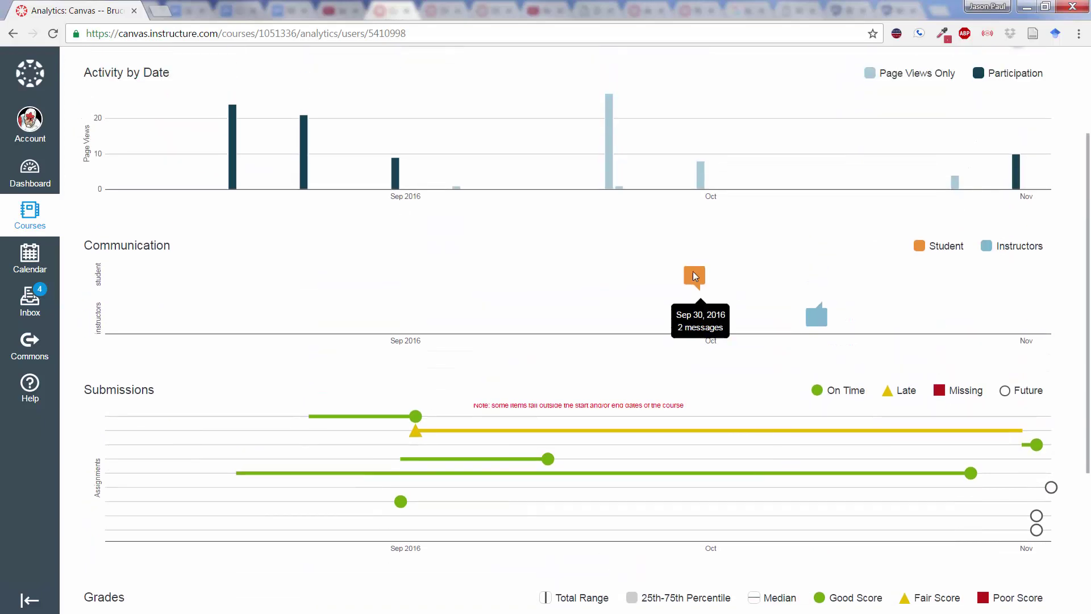
Review the student's Activity, Communication, Submissions and Grades charts, then return to the top.
mouse_move(820, 321)
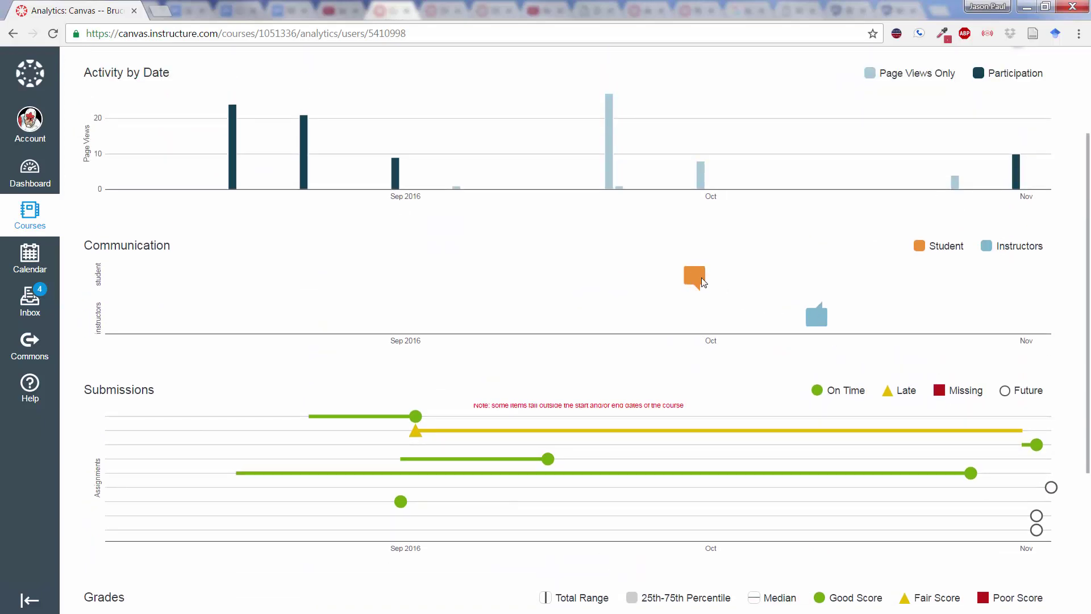
mouse_move(369, 468)
scroll(369, 472, "down", 4)
mouse_move(343, 208)
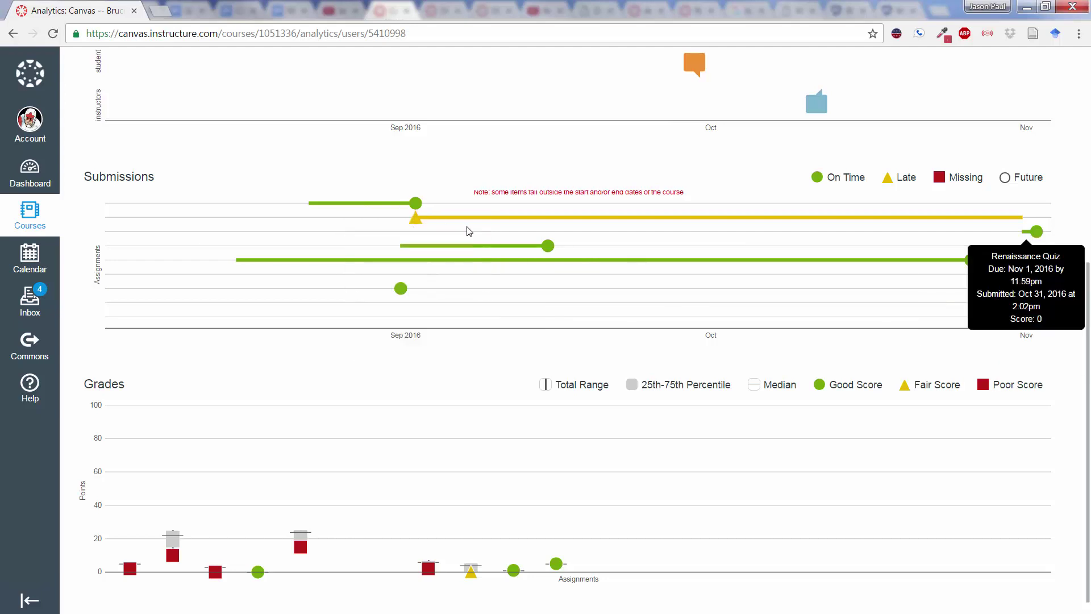
mouse_move(497, 252)
mouse_move(534, 264)
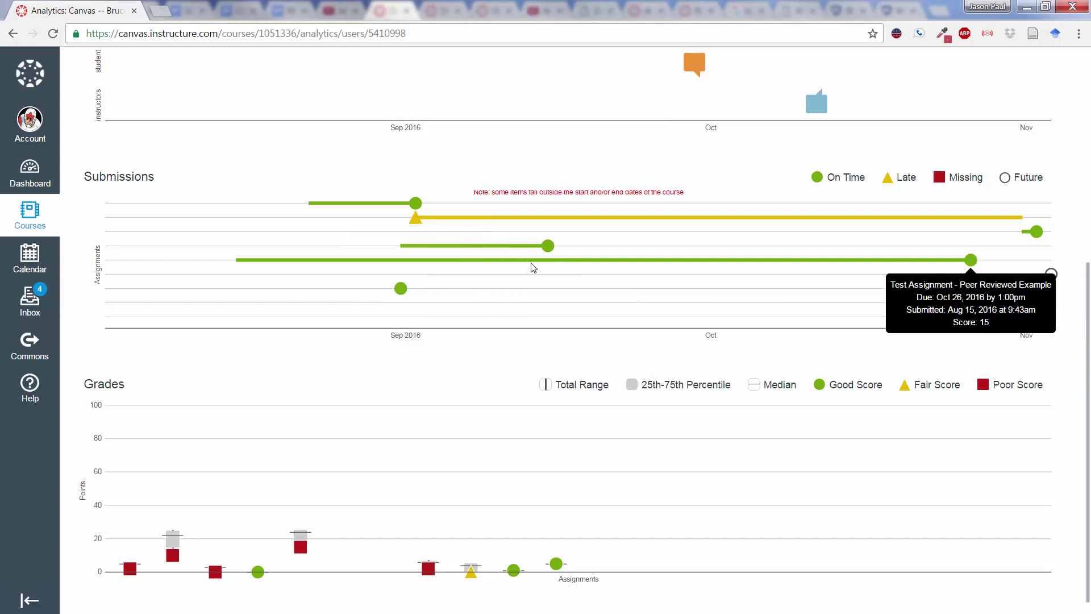
mouse_move(400, 292)
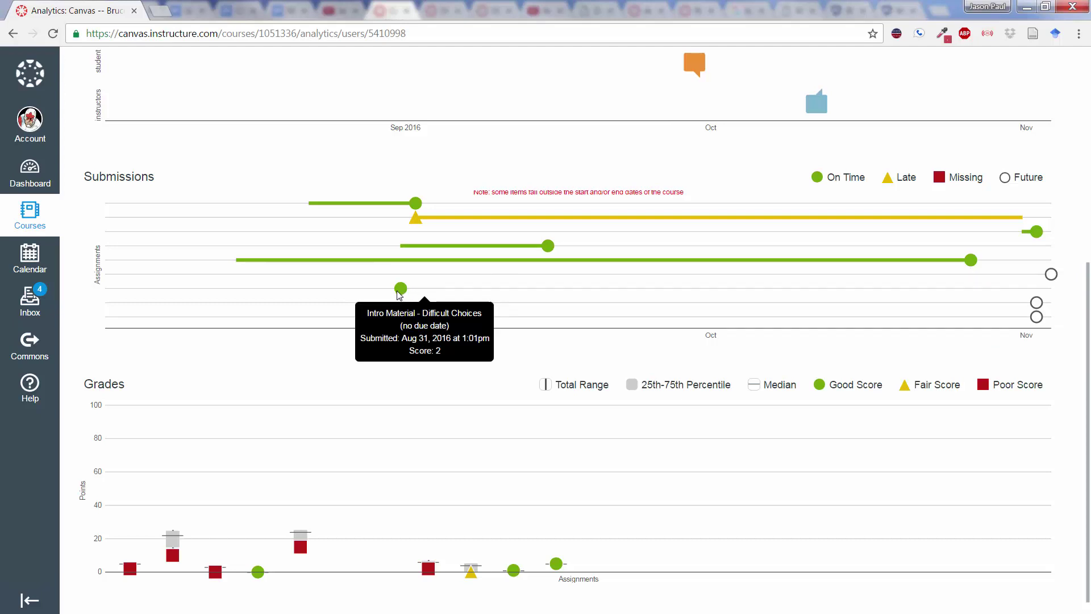
scroll(525, 586, "down", 1)
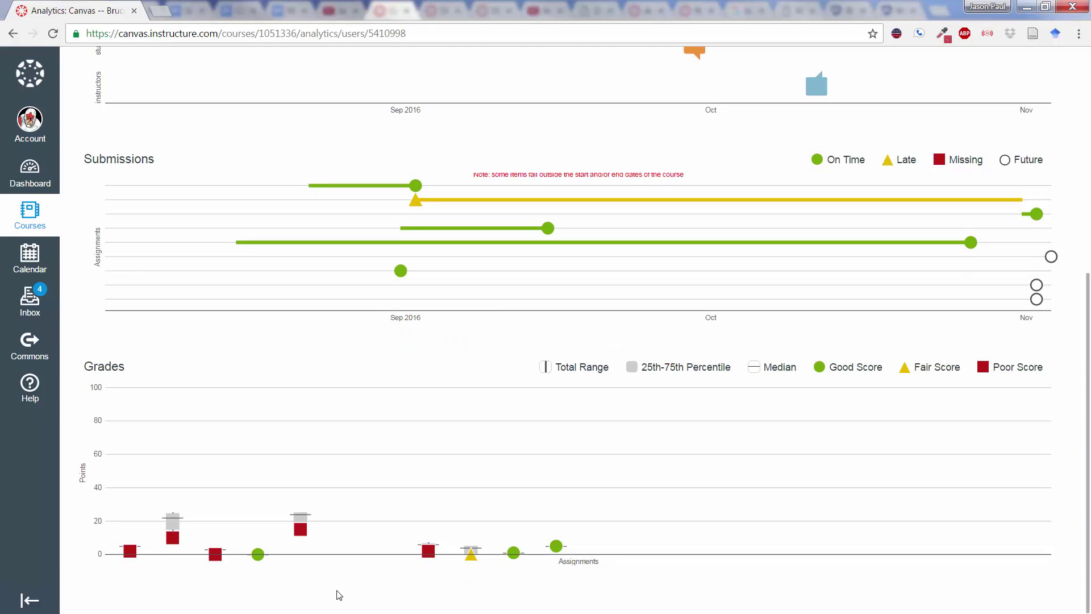
mouse_move(283, 528)
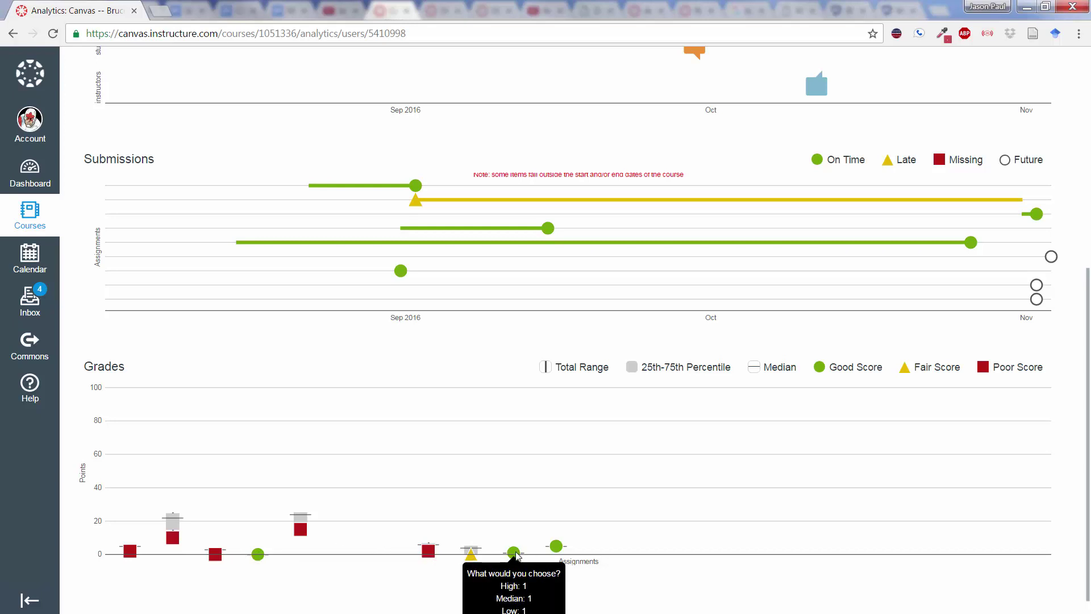
scroll(1007, 191, "up", 7)
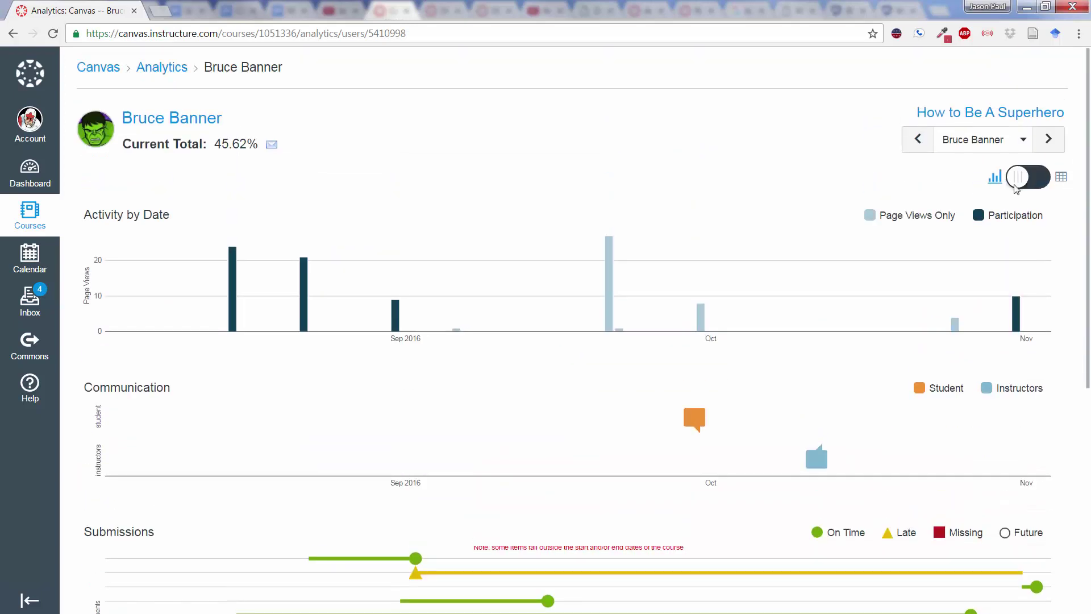
Show the student's analytics as tables instead of charts and scroll through them.
left_click(1021, 181)
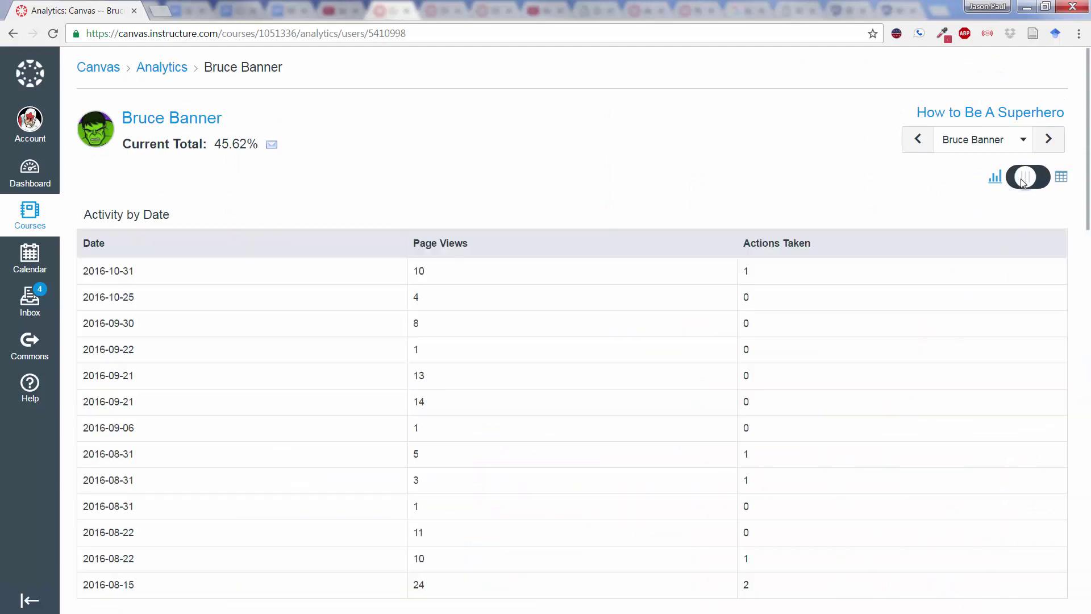
scroll(427, 338, "down", 3)
scroll(428, 340, "down", 10)
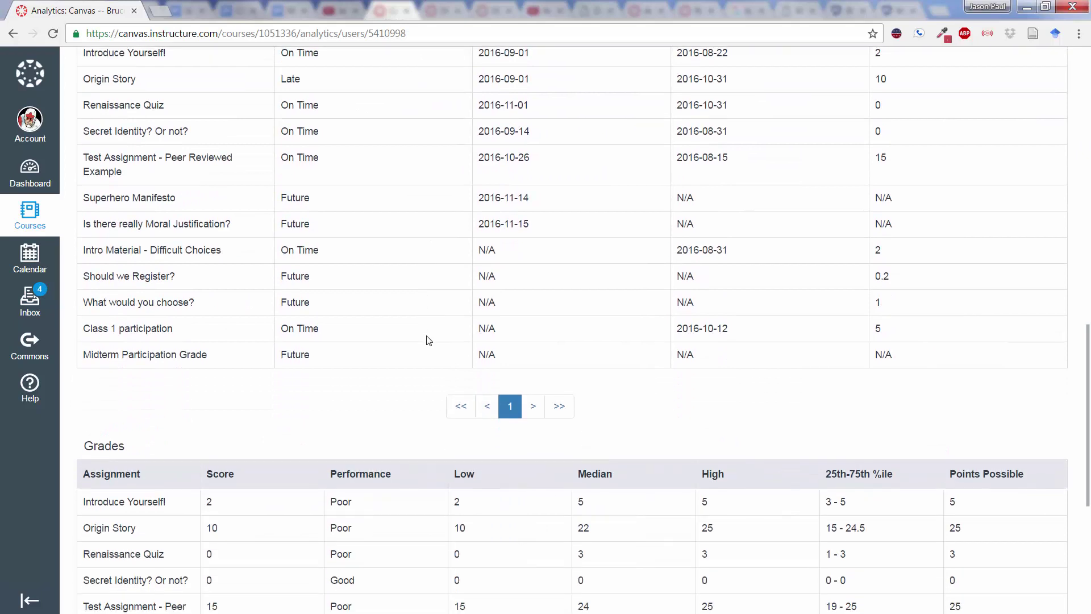
scroll(428, 339, "up", 2)
scroll(427, 343, "down", 8)
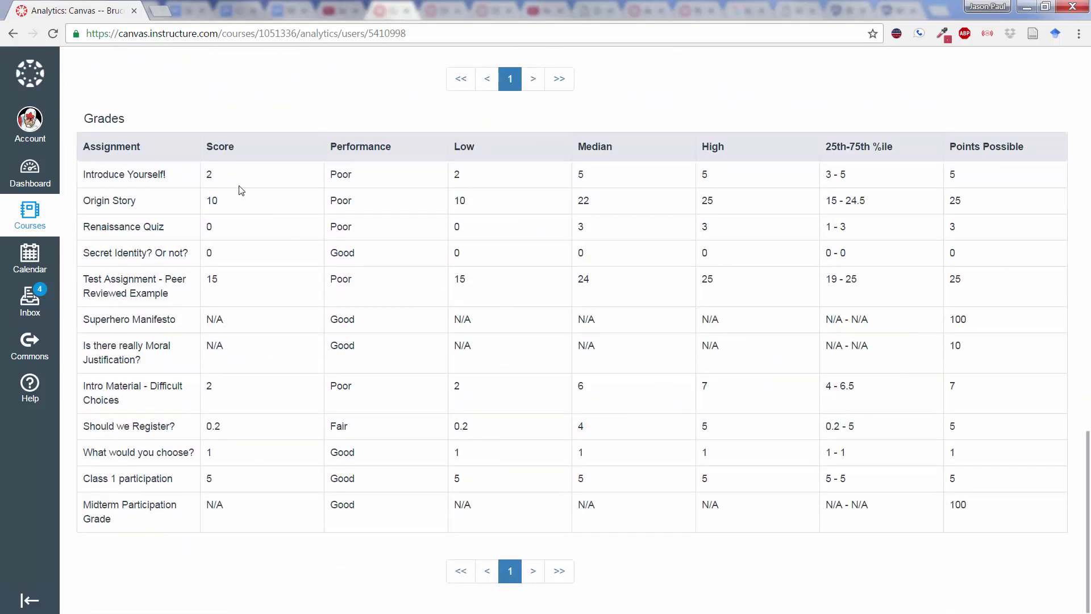
key("Home")
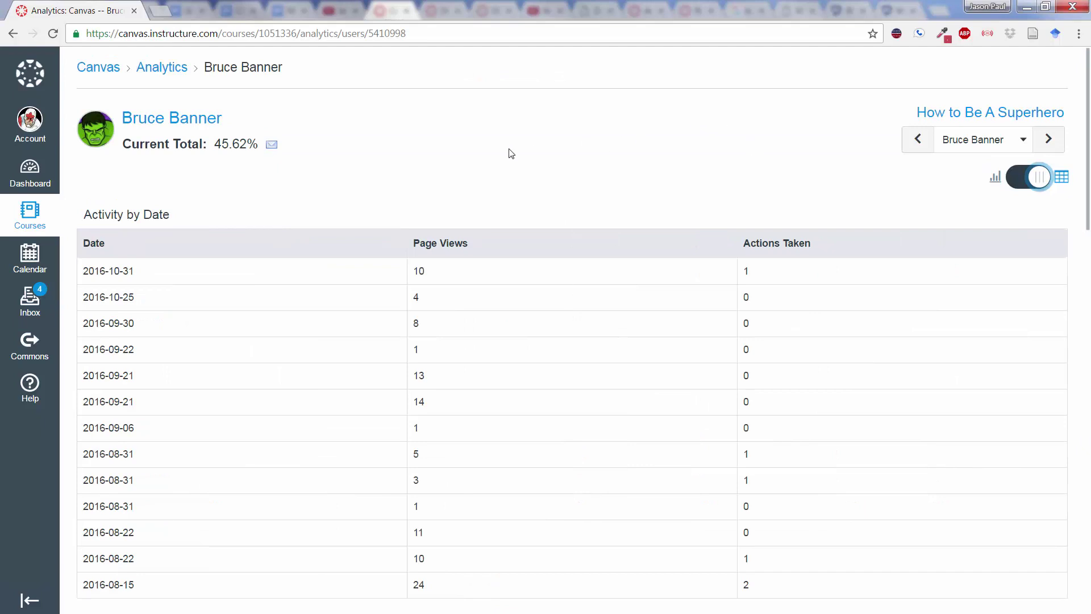
Step through the next five students' analytics, ending on the course home page.
left_click(1048, 139)
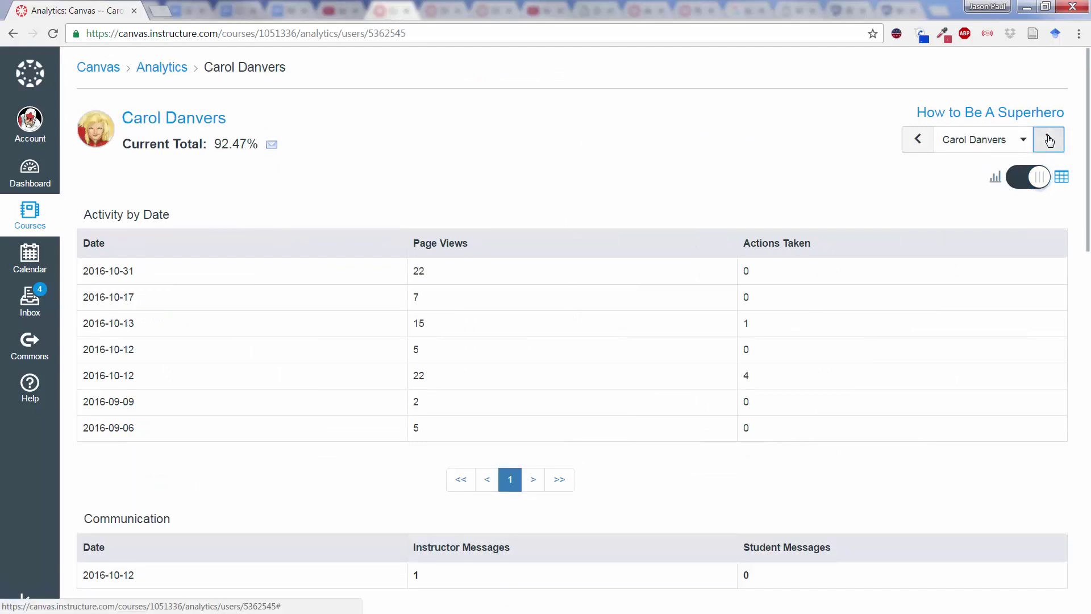
left_click(1048, 139)
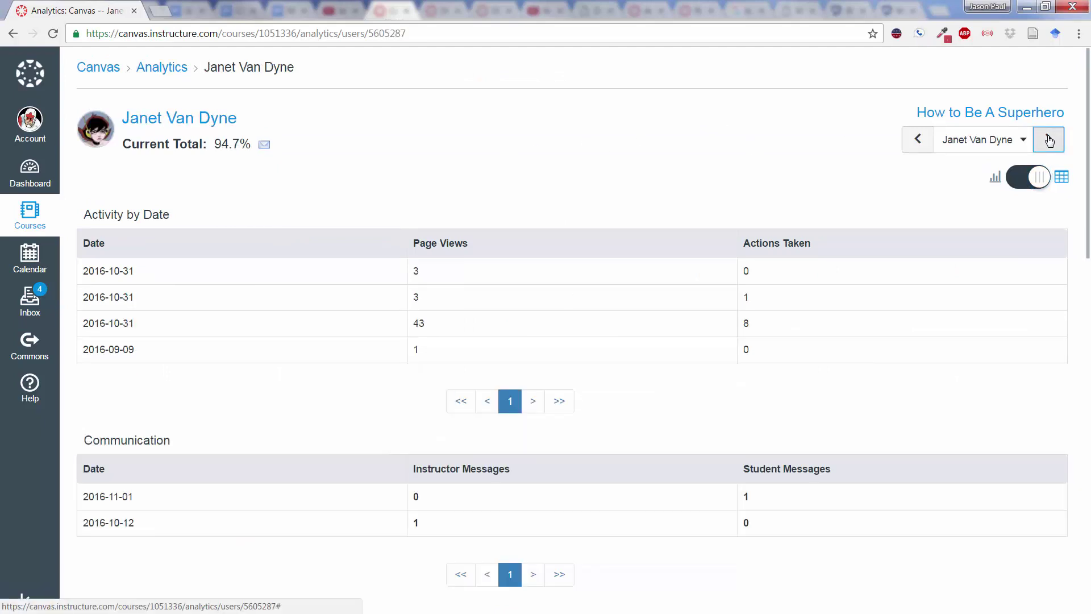
left_click(1048, 139)
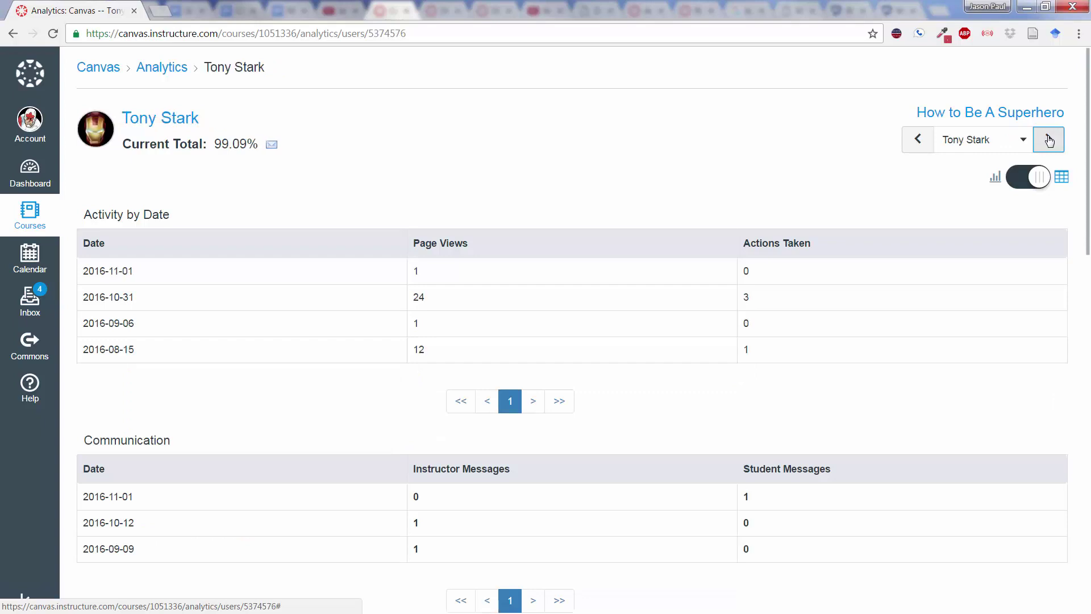
left_click(1049, 139)
left_click(1049, 139)
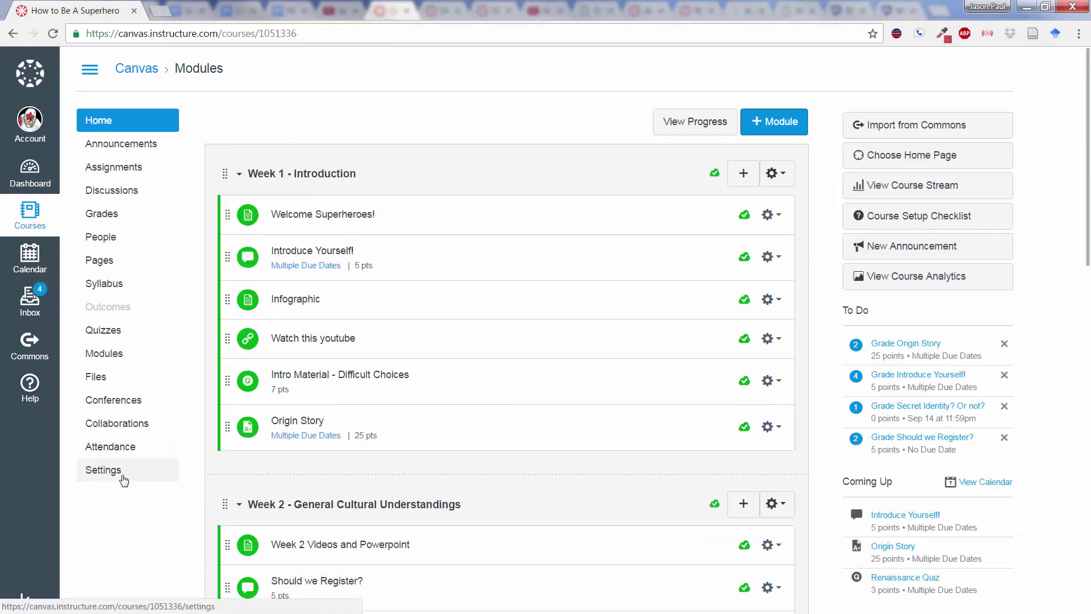
Open Course Statistics from the Course Details section of the course settings.
left_click(125, 481)
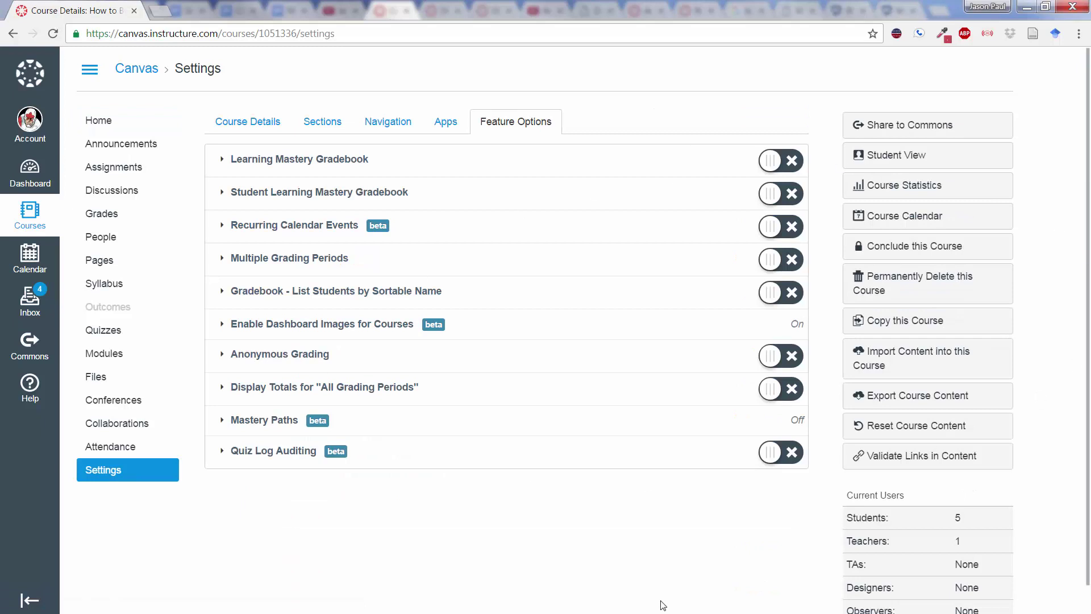
left_click(228, 124)
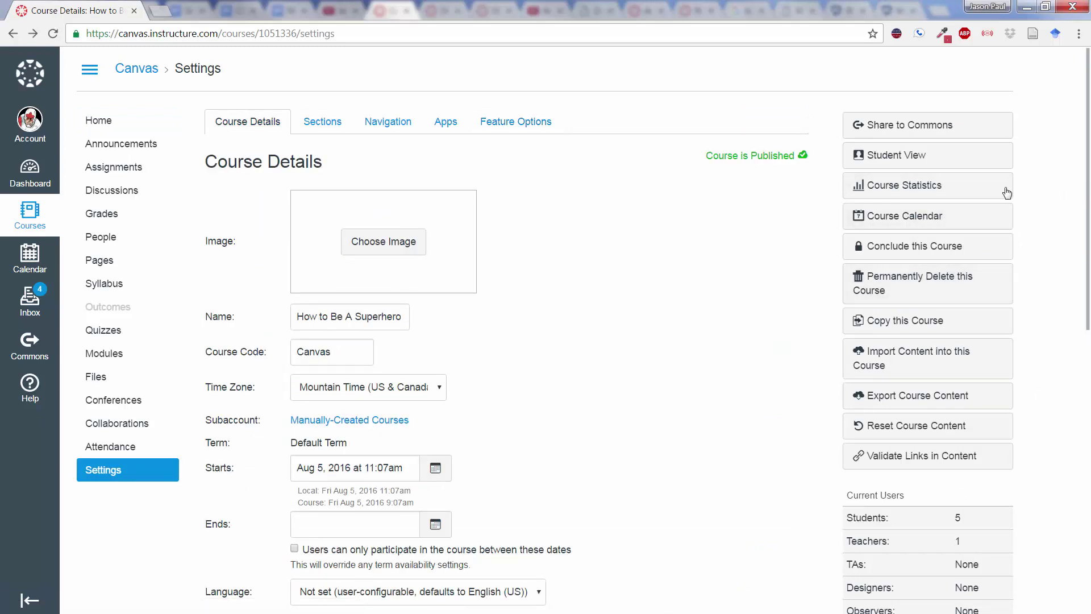
left_click(957, 188)
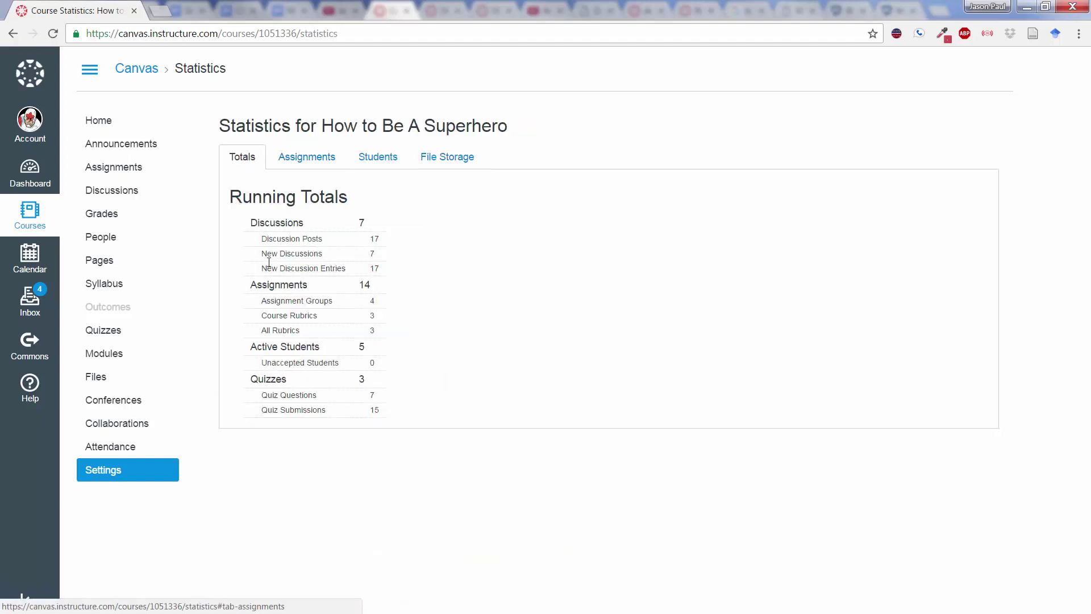
Review the Assignments, Students and File Storage statistics, then go back to the course settings.
left_click(334, 159)
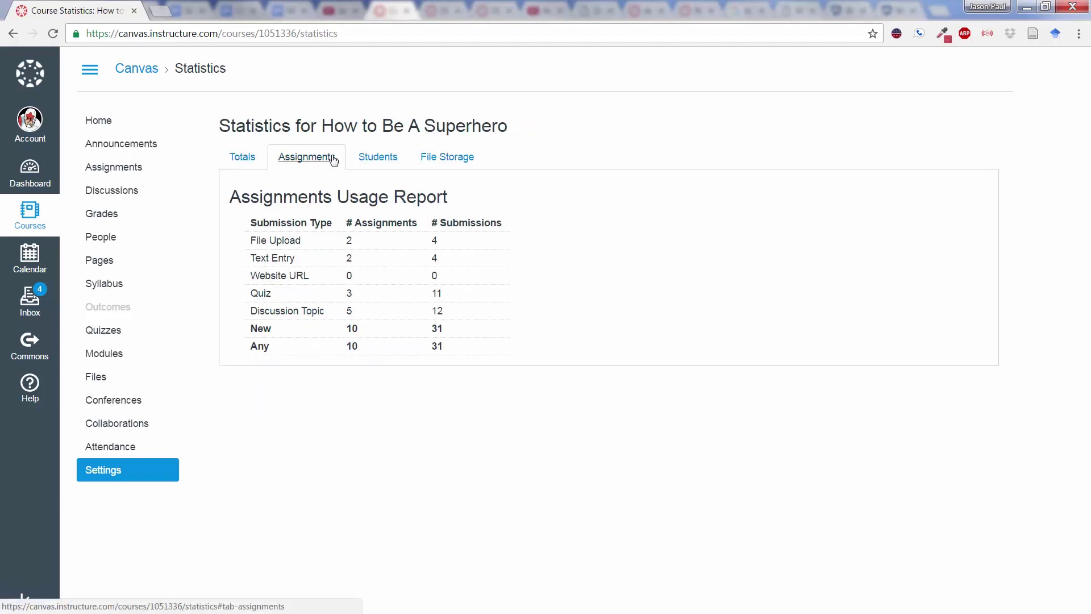
left_click(377, 160)
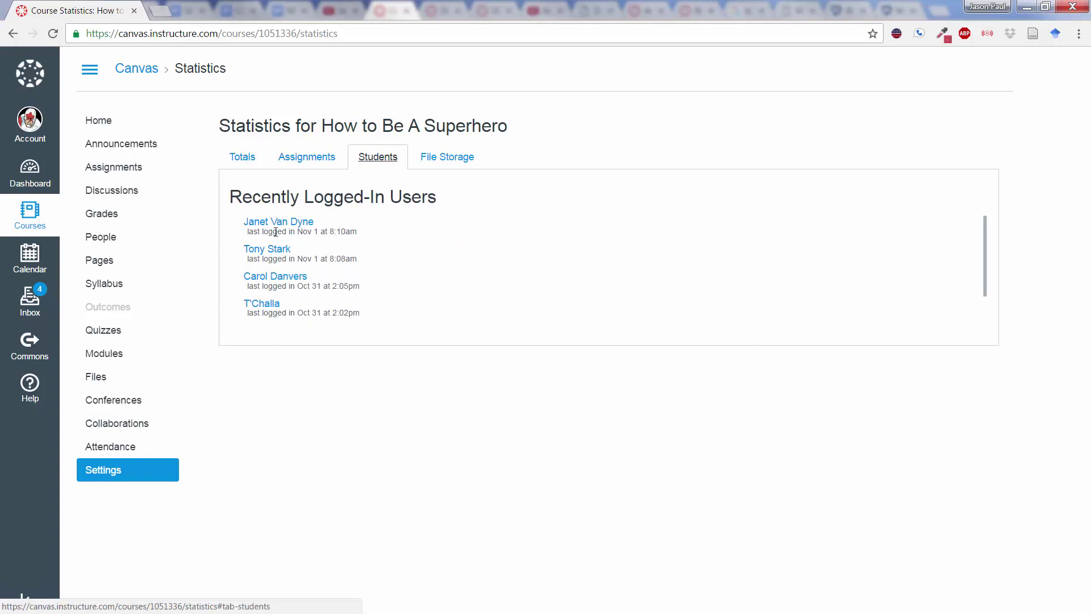
left_click(439, 162)
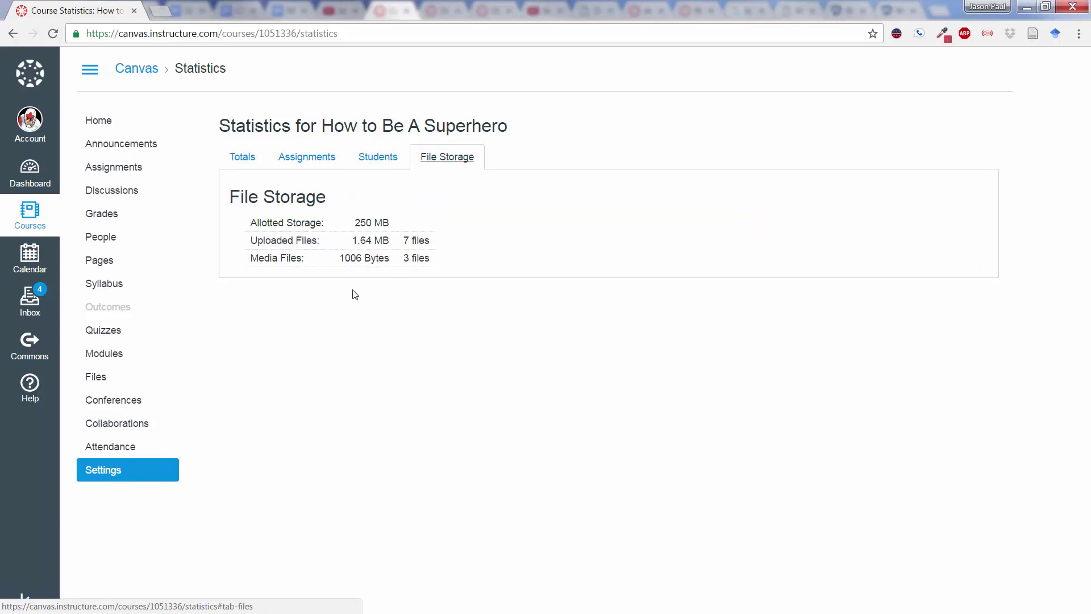
left_click(365, 164)
key("alt+Left")
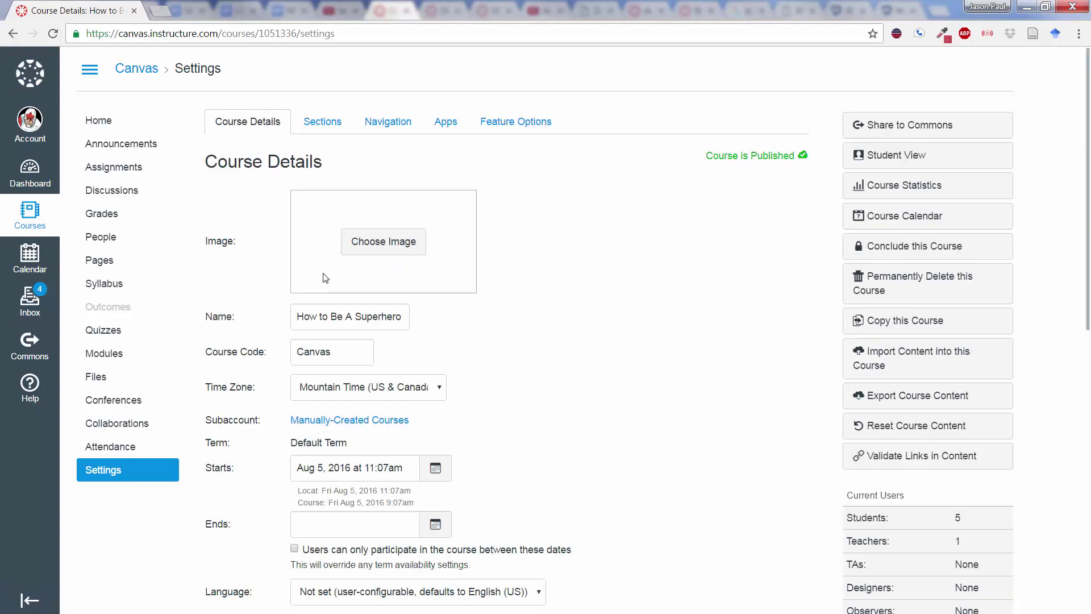
Open the People roster and select a student to view their profile in the Advanced section.
left_click(118, 242)
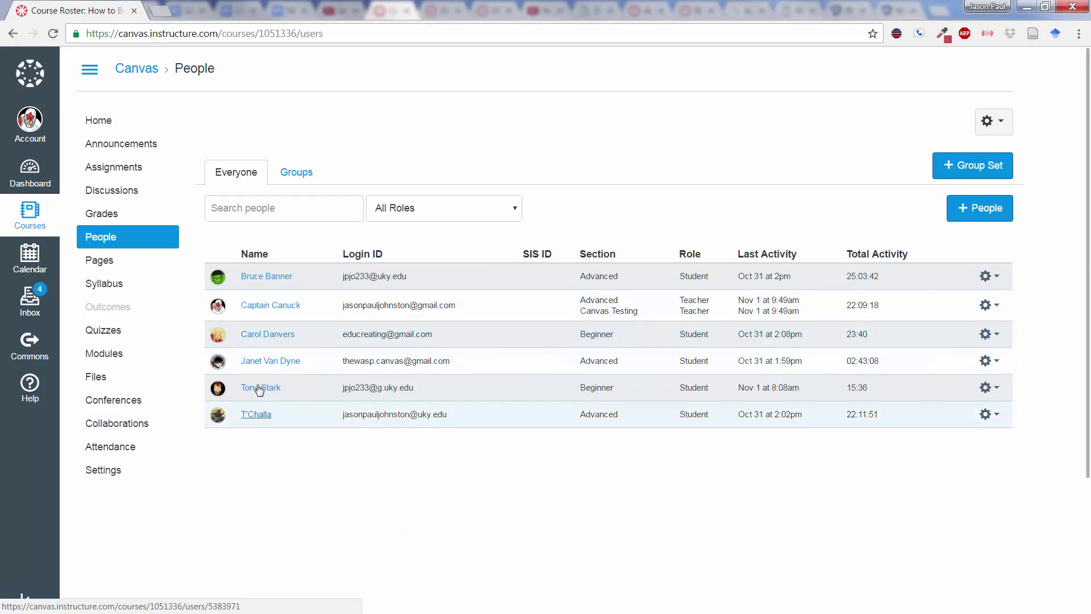
left_click(268, 278)
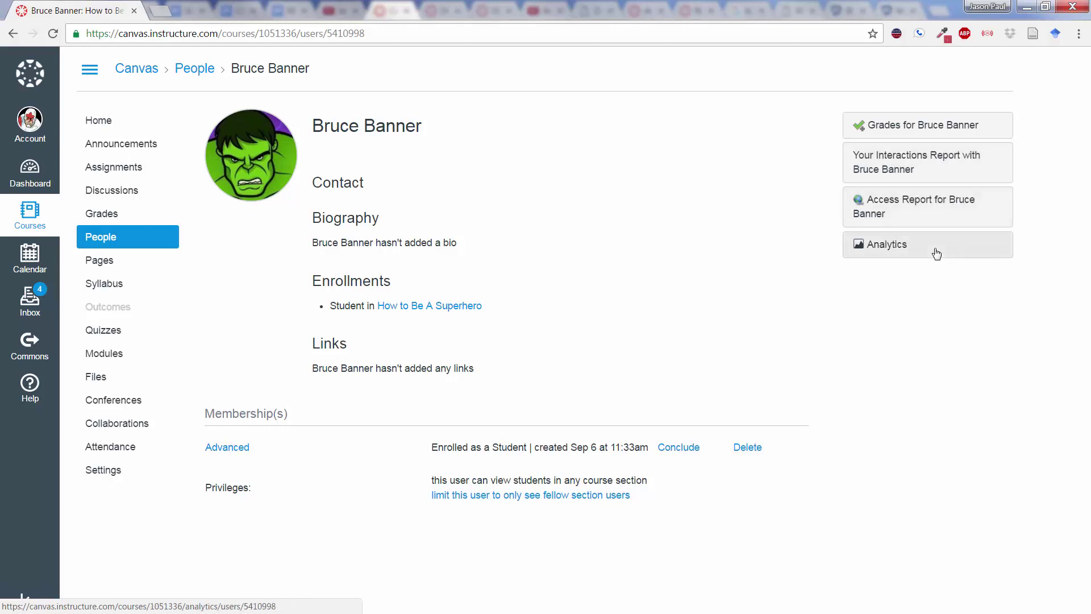
Open the student's Access Report and scroll through each item's views, participations and last-viewed dates.
left_click(935, 210)
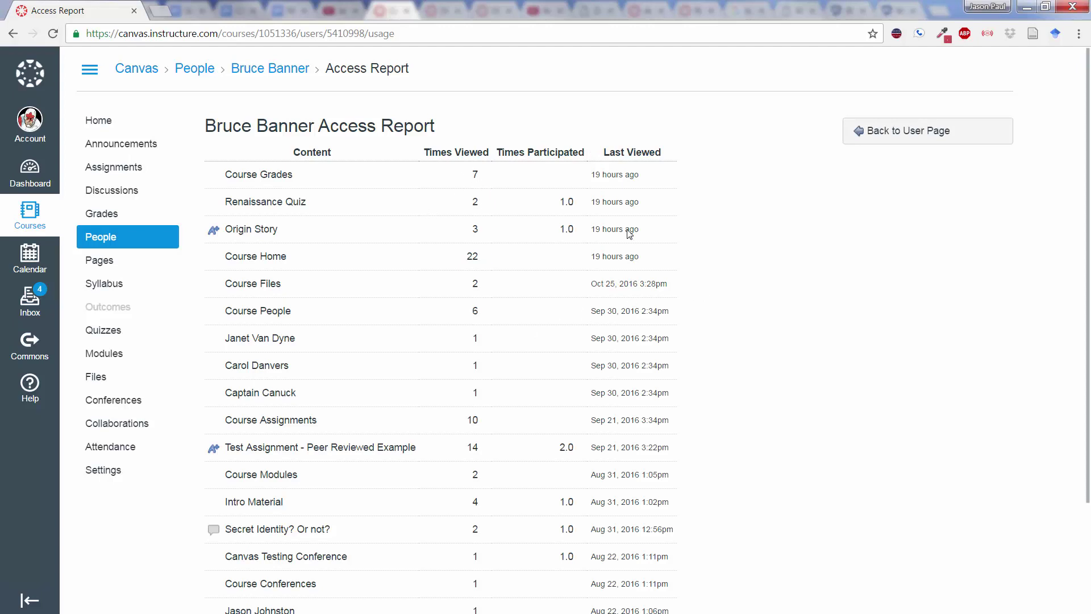
scroll(723, 402, "down", 3)
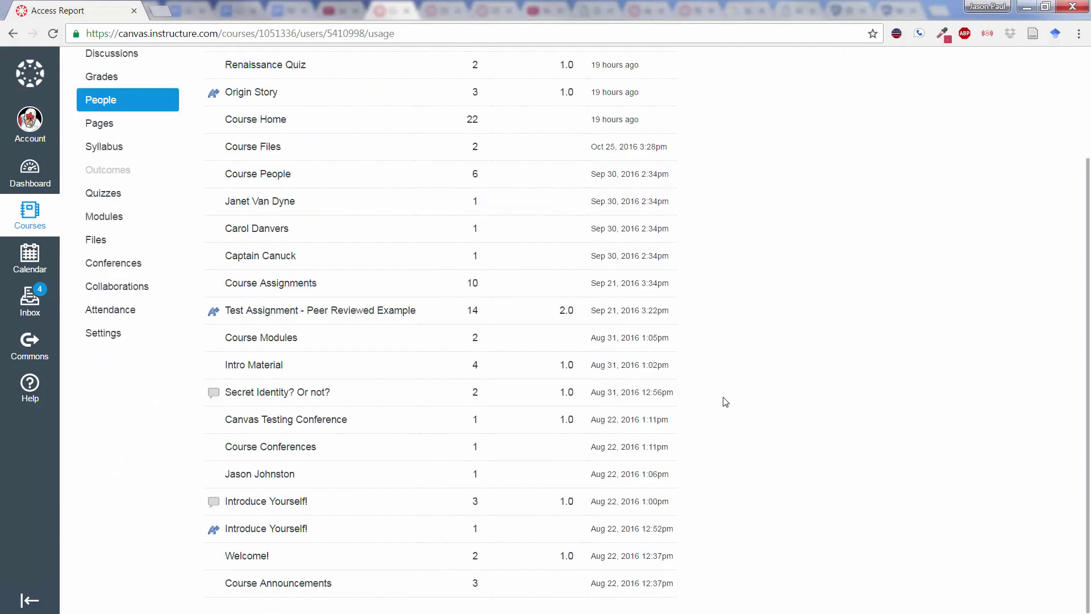
scroll(725, 402, "up", 3)
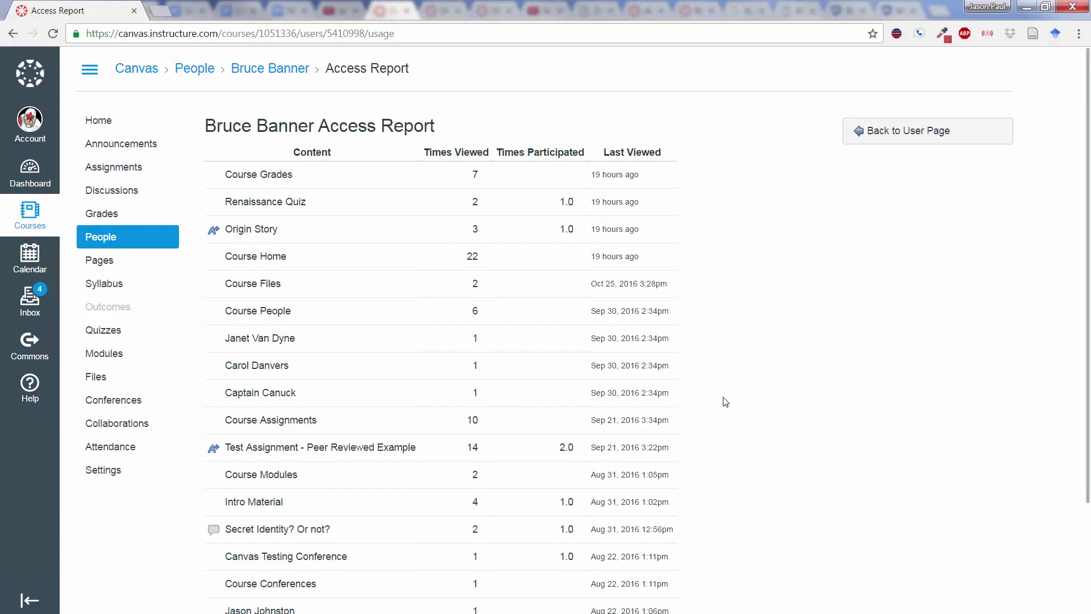
scroll(728, 394, "down", 3)
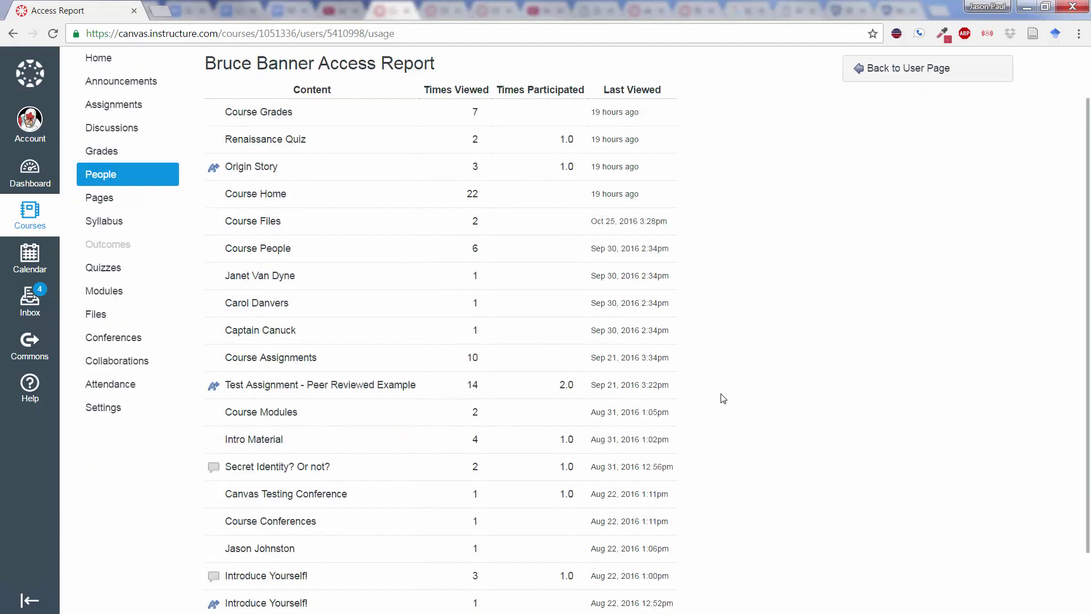
scroll(723, 399, "up", 3)
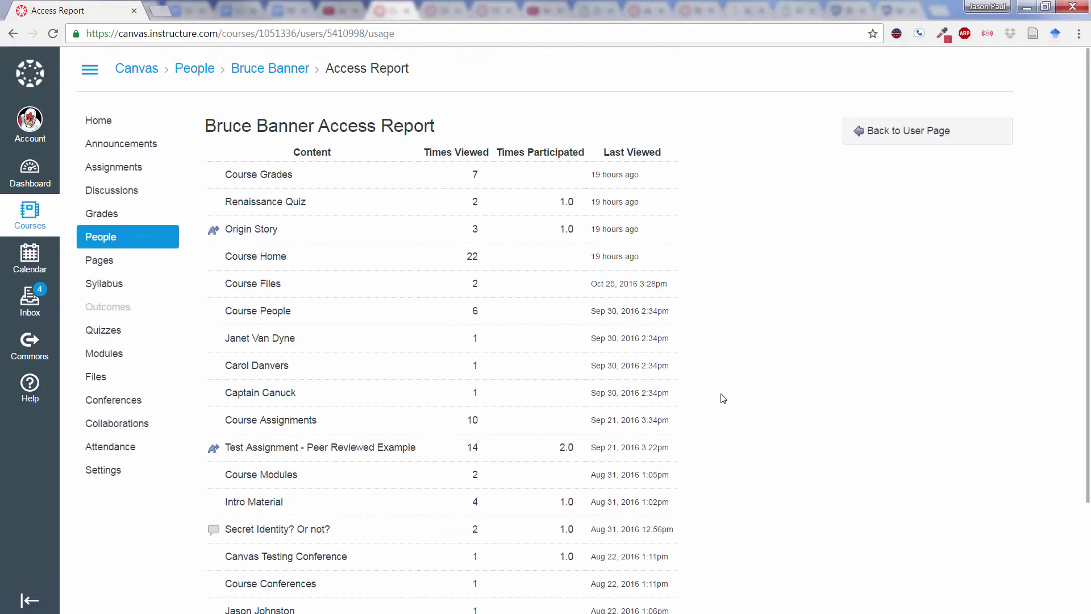